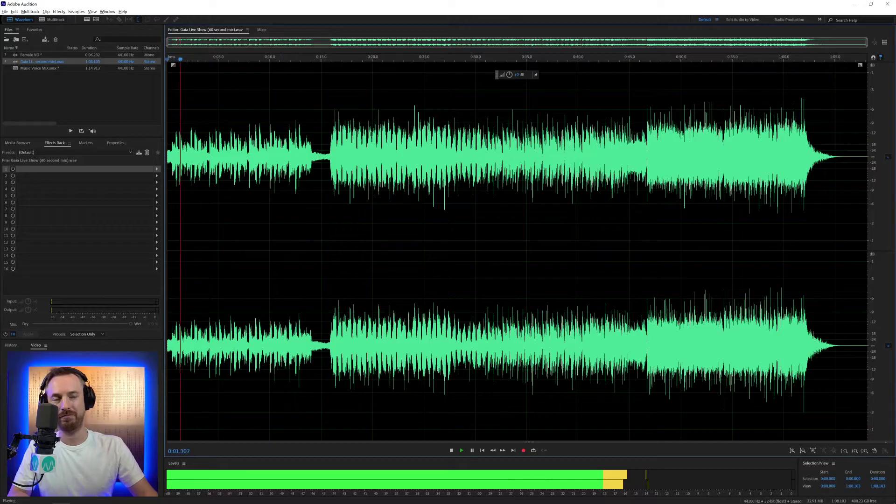
Switch to the multitrack session and delete all empty tracks, leaving the Voice and Music tracks fitted to the view
key(space)
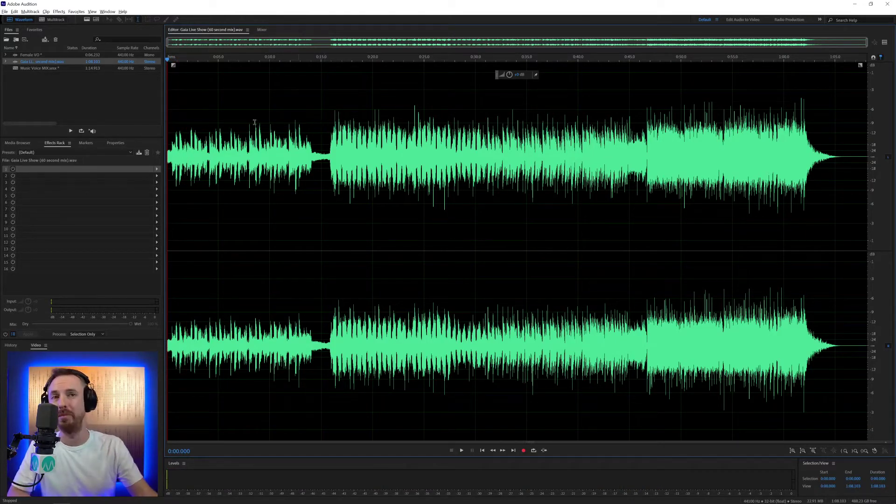
click(57, 20)
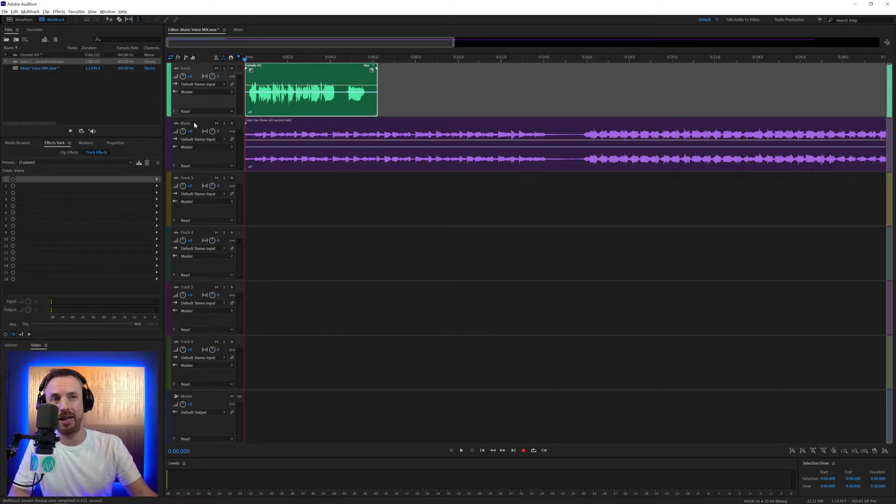
right_click(276, 212)
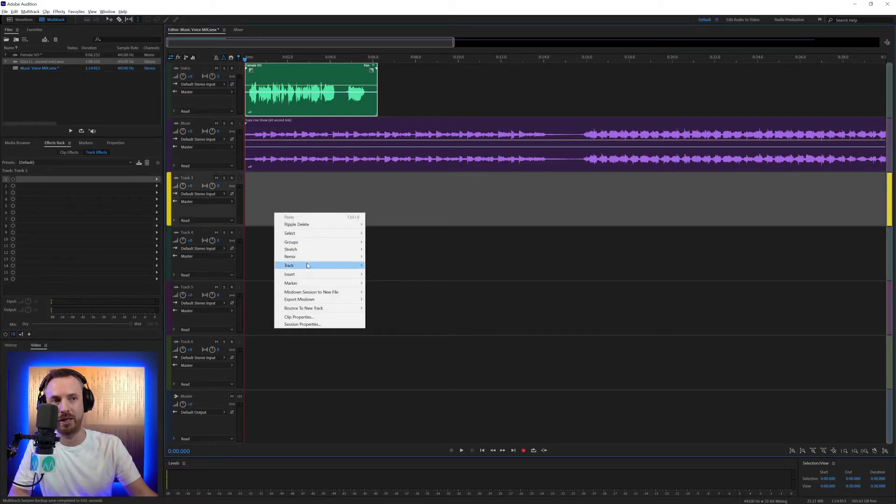
mouse_move(307, 265)
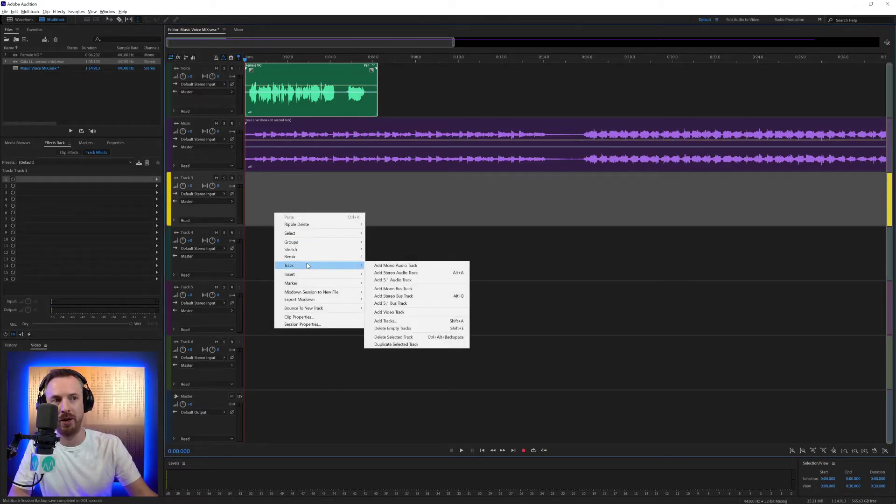
click(413, 328)
key(backslash)
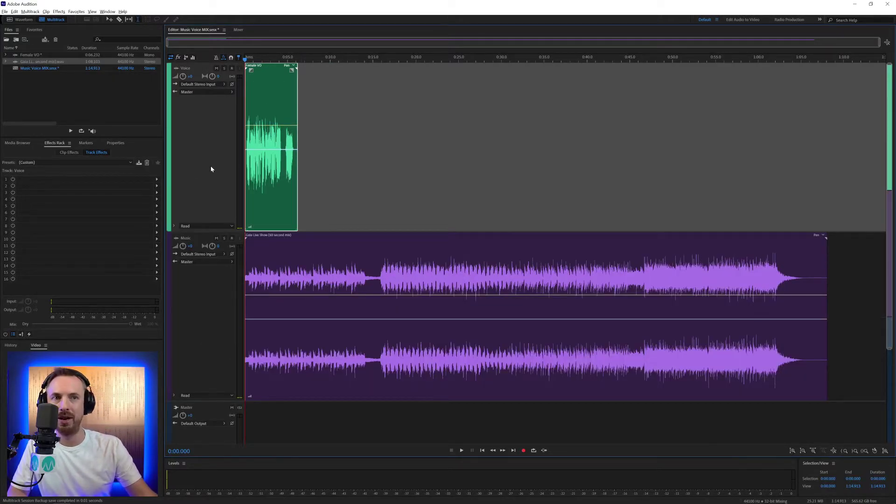
Shift the Female VO clip about 0.2 s forward in time on the Voice track
key(equal)
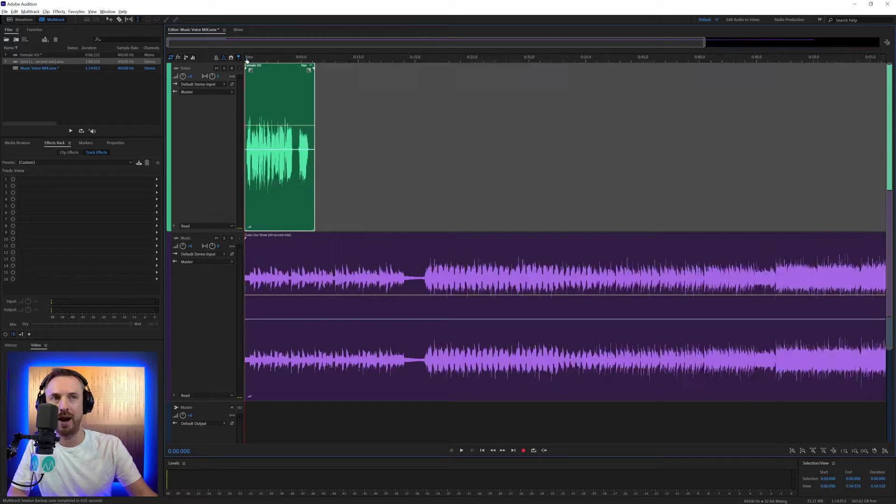
key(space)
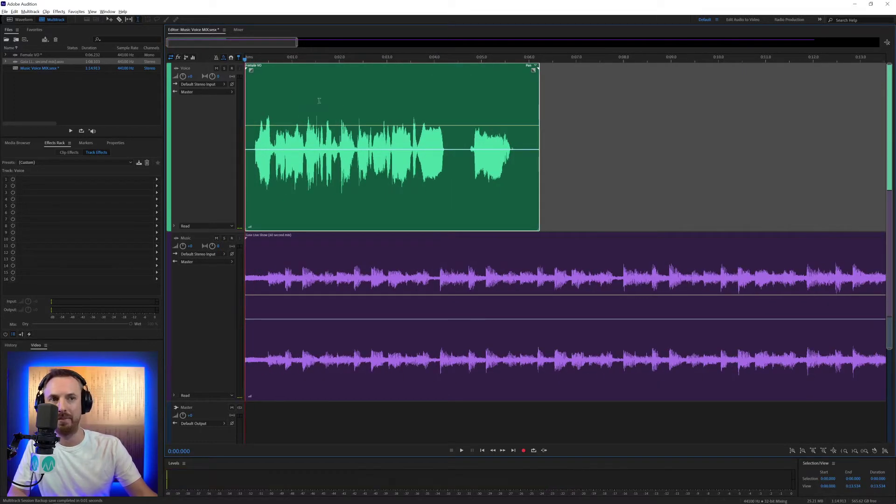
key(space)
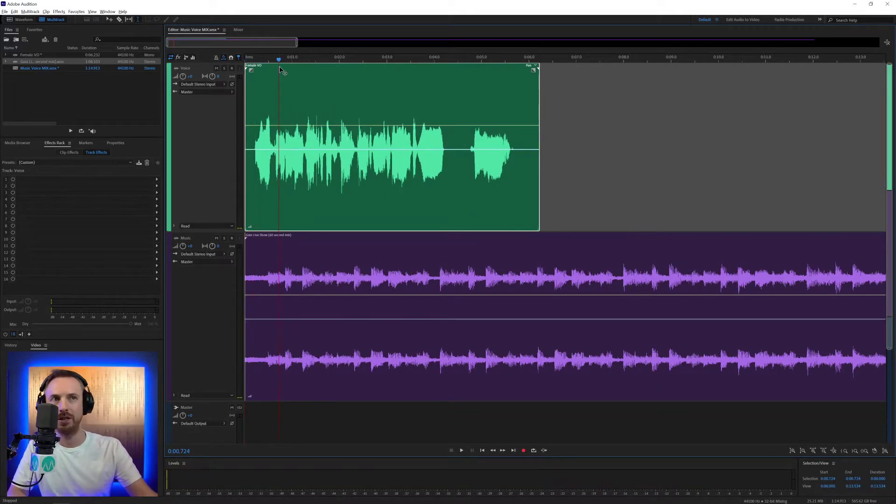
drag(277, 67, 285, 67)
Play the session from the start to hear the voice-over against the quiet music intro
click(246, 60)
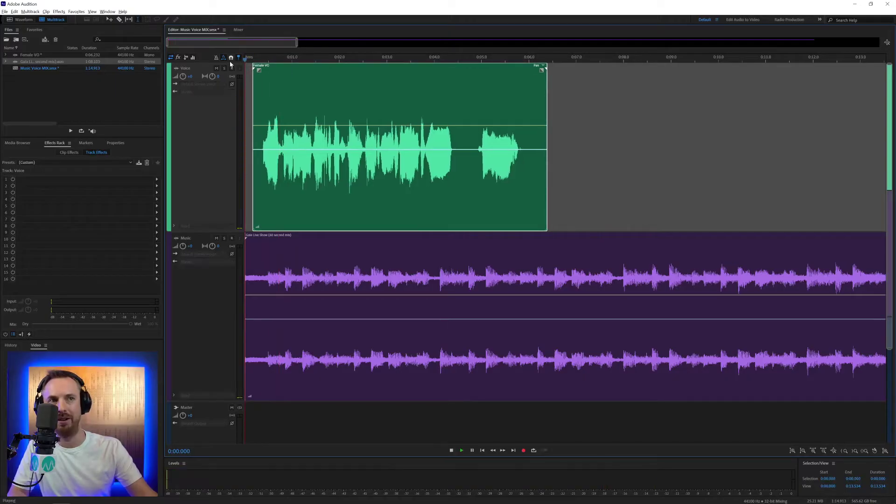
key(space)
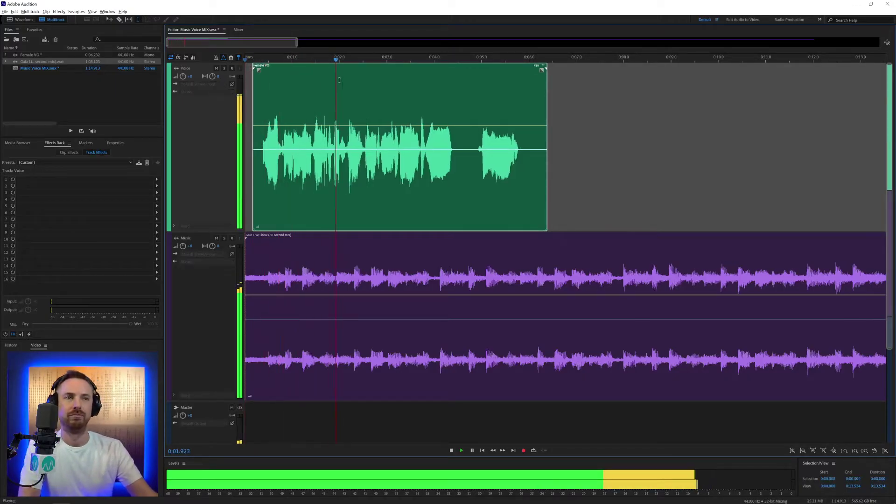
scroll(331, 81, down, 2)
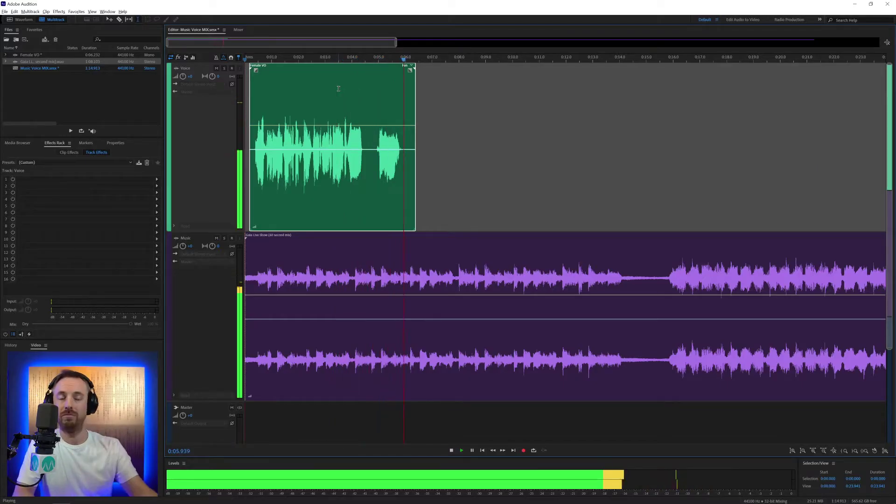
key(space)
Move the Female VO clip to about 0:46.4, where the loud music section begins, and play back the mix from about 0:46
scroll(275, 77, down, 4)
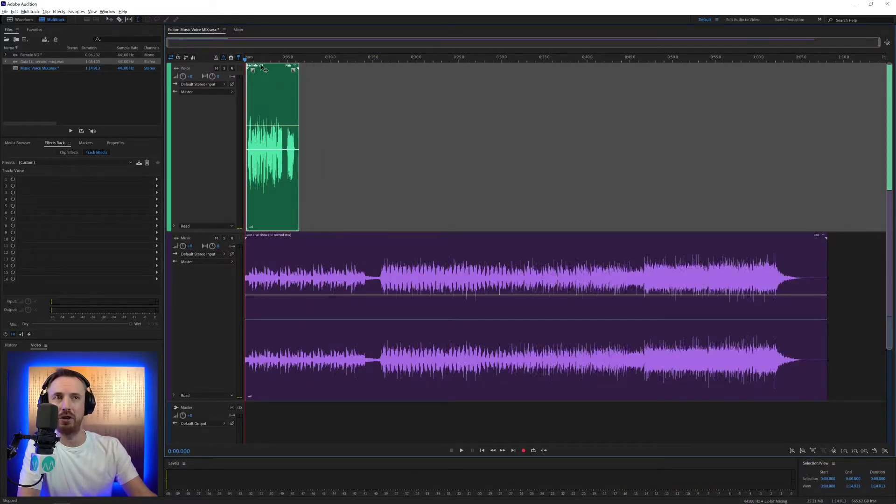
drag(263, 71, 688, 70)
click(638, 74)
scroll(642, 76, up, 5)
key(space)
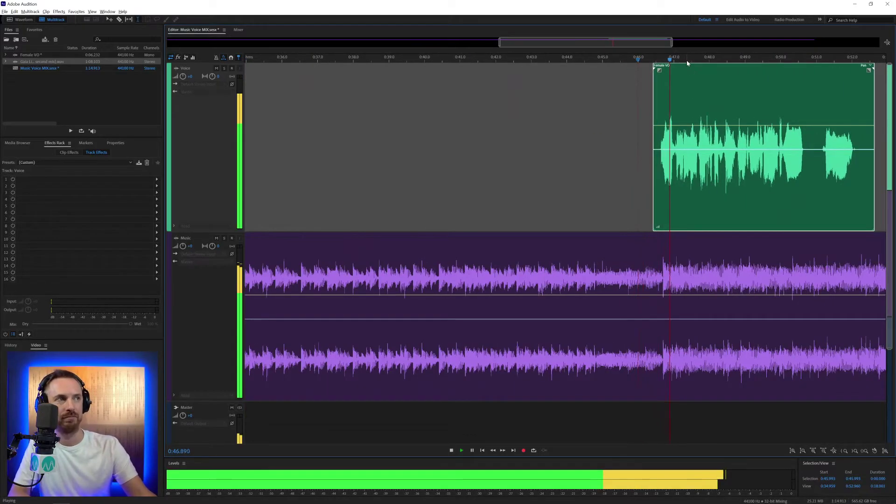
scroll(688, 68, down, 4)
scroll(687, 65, up, 1)
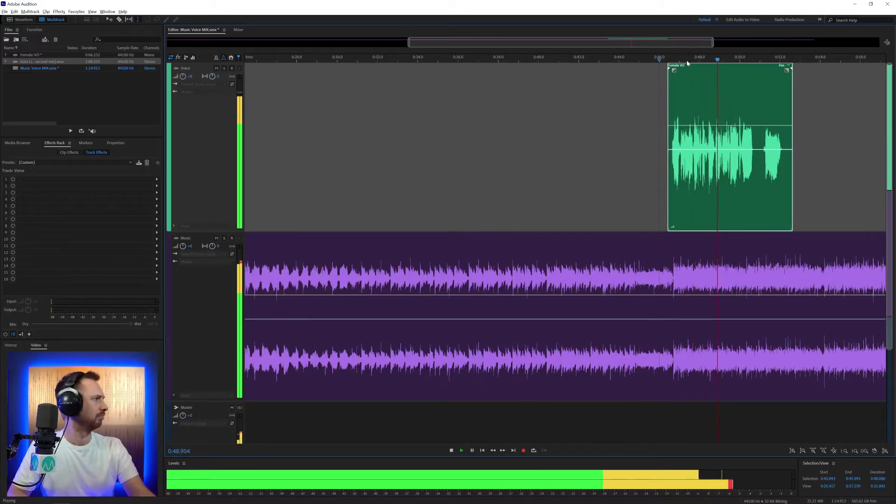
key(space)
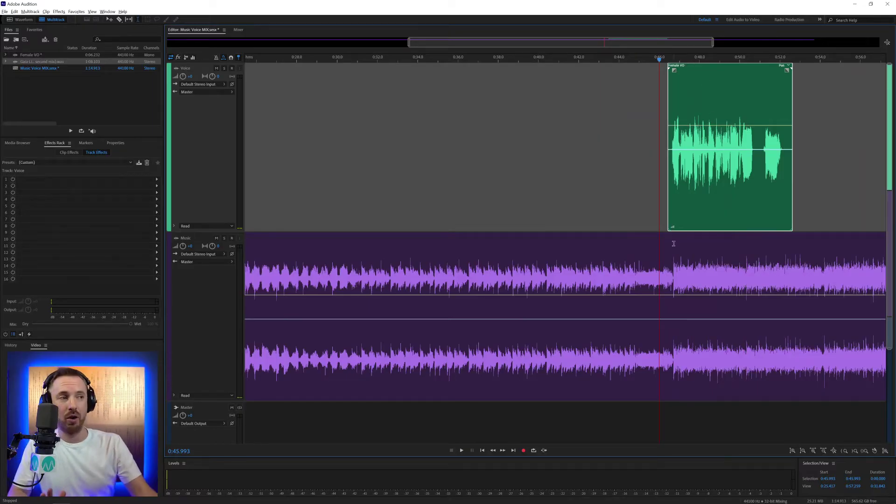
Add the Vocal Enhancer effect to the first effects slot of the Music track and set it to Music mode
drag(687, 55, 530, 55)
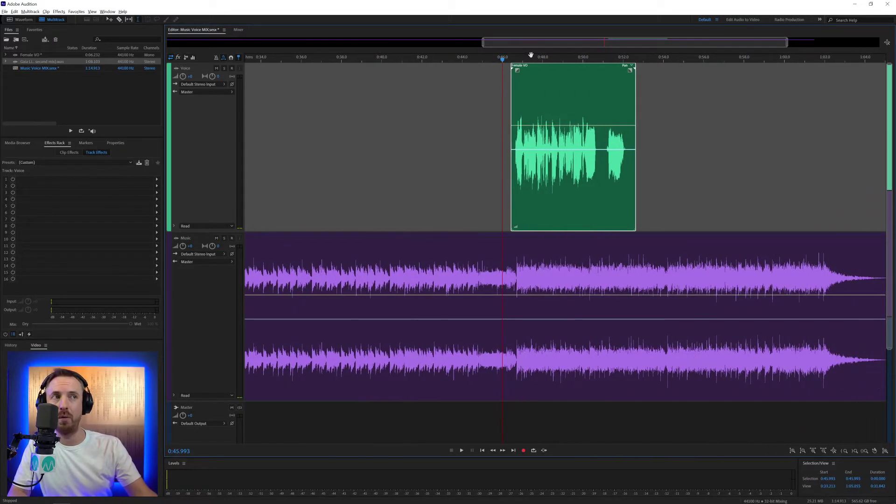
scroll(518, 60, up, 3)
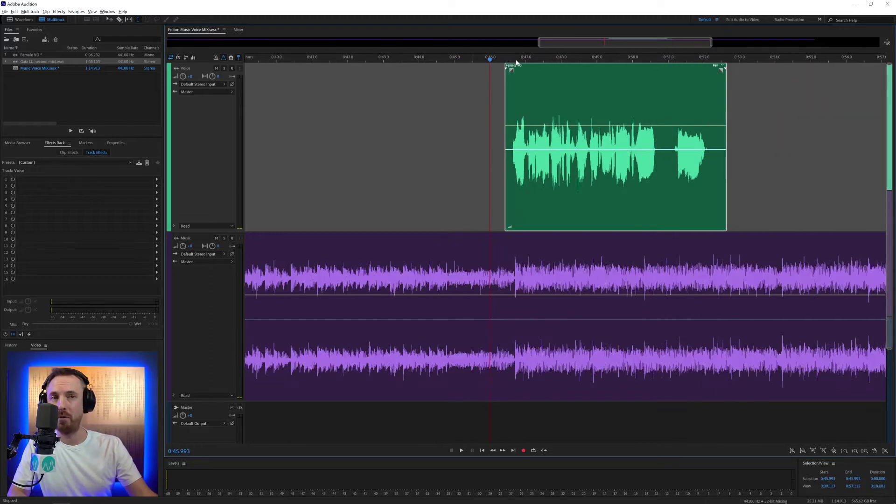
click(510, 267)
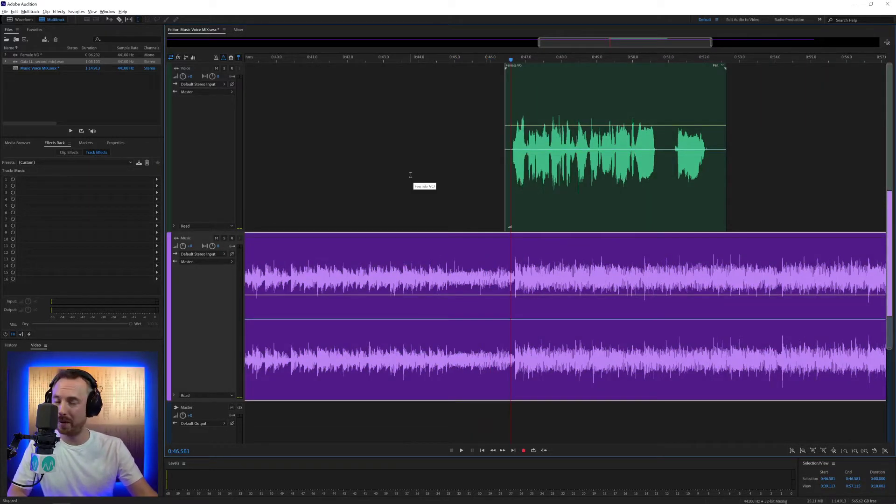
click(157, 180)
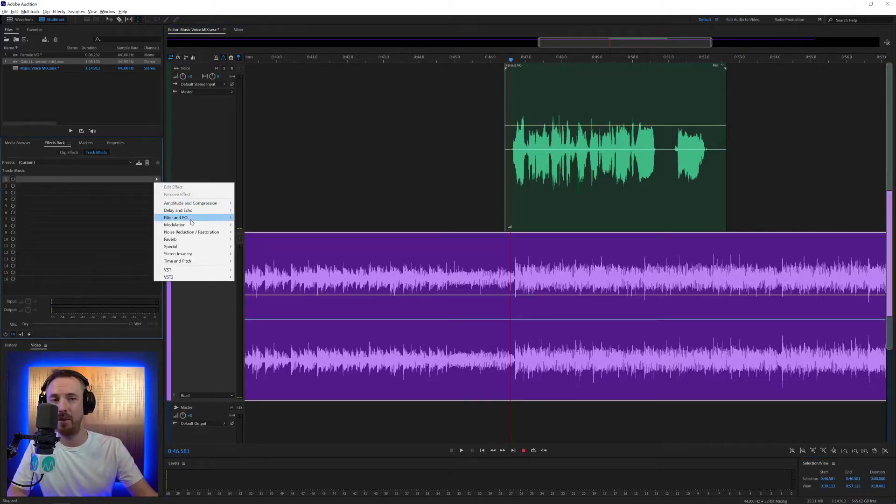
mouse_move(234, 249)
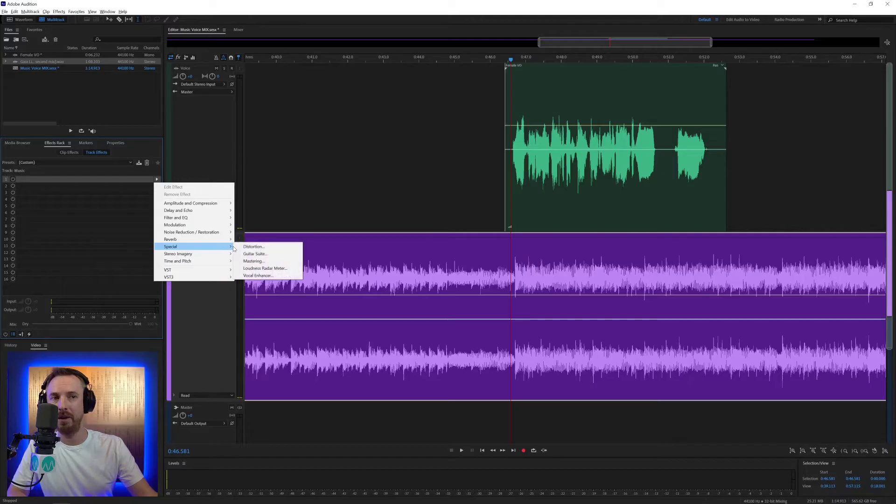
click(256, 275)
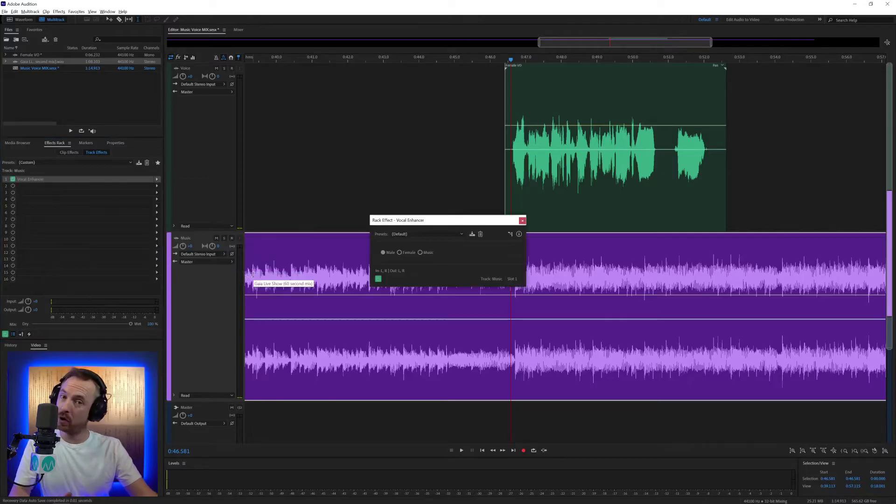
click(421, 253)
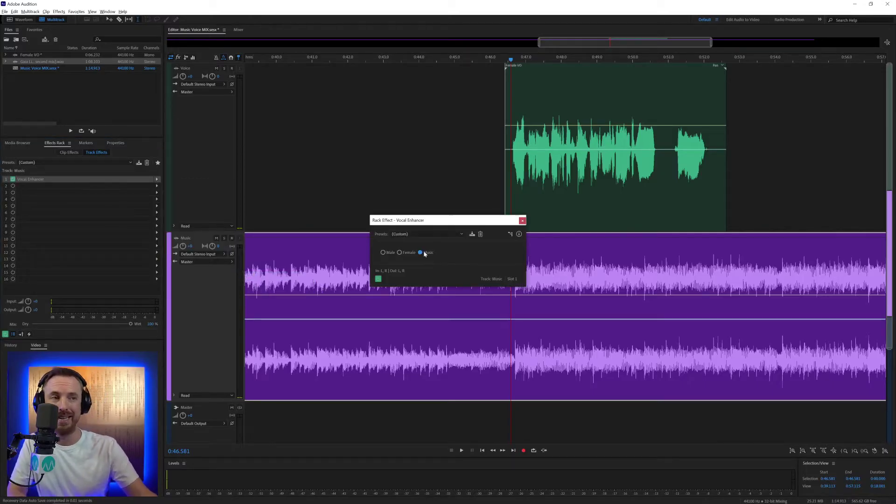
click(522, 220)
Play back the mix from about 0:46.6, comparing the music with its Vocal Enhancer bypassed and enabled
key(space)
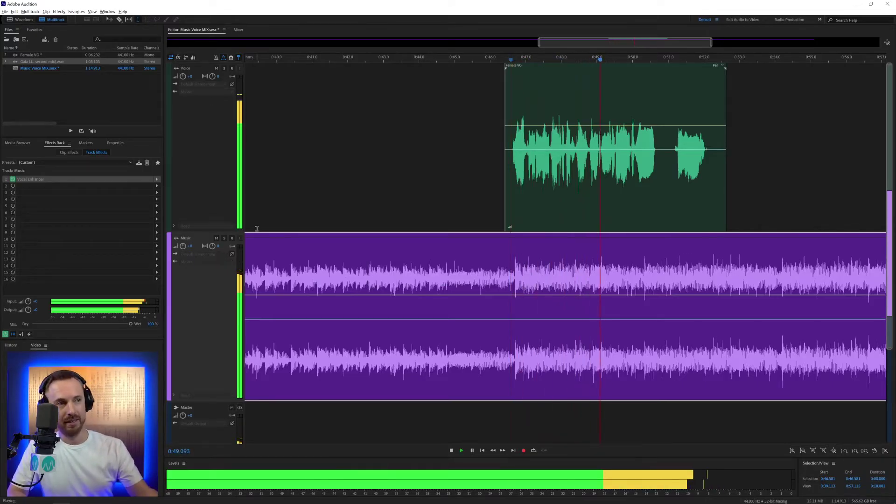
key(space)
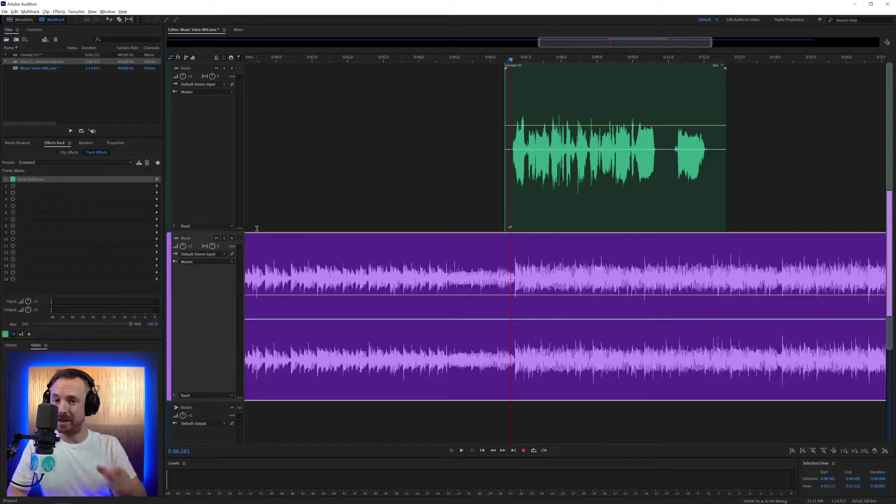
key(space)
click(14, 181)
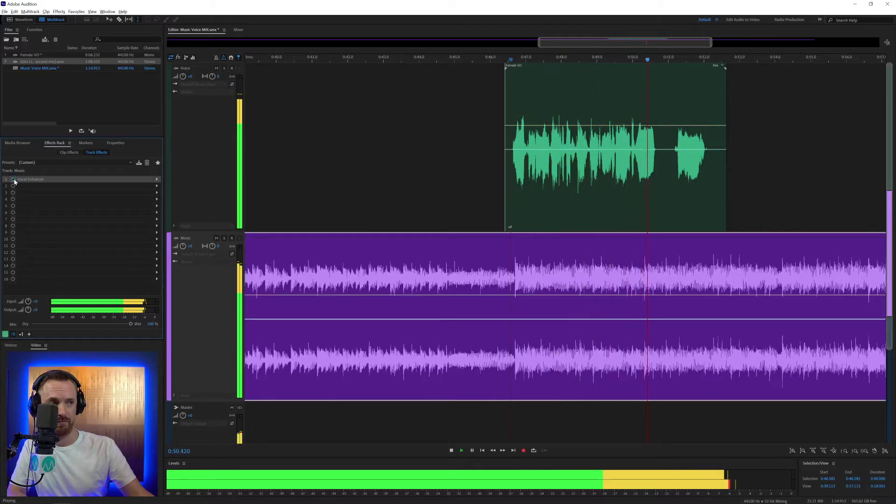
click(14, 180)
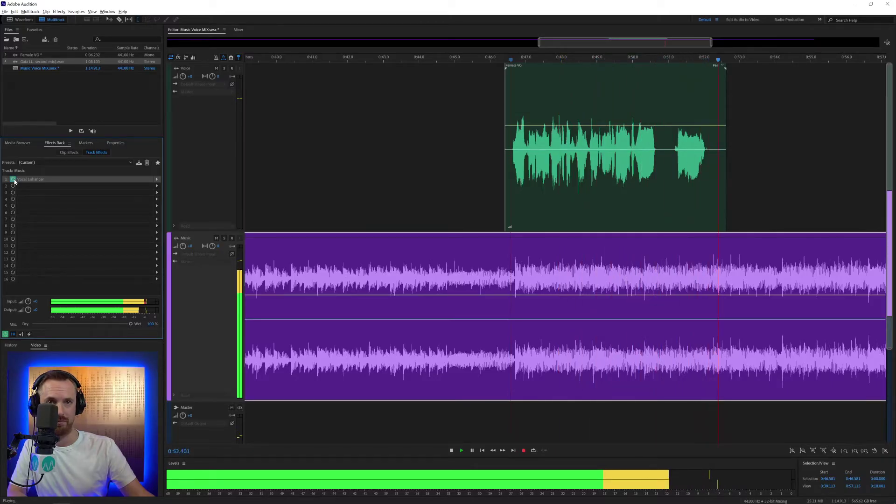
key(space)
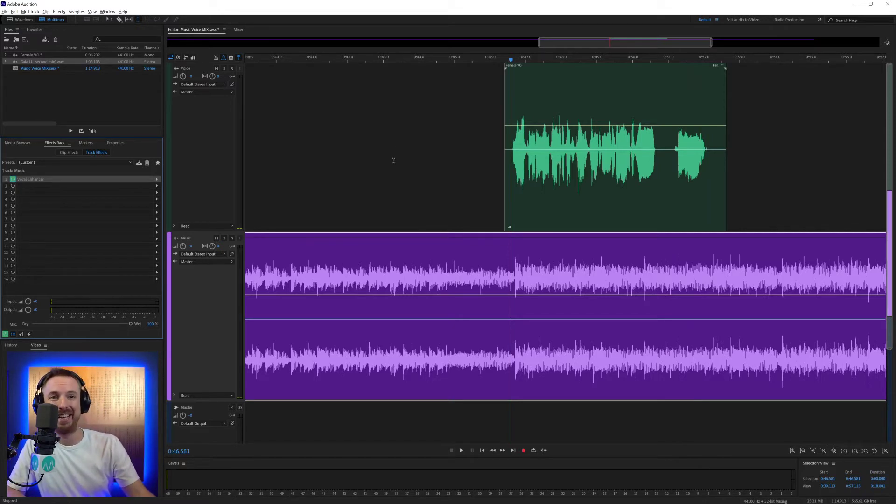
Add the Vocal Enhancer effect to the Voice track in Female mode and play back the mix
click(515, 189)
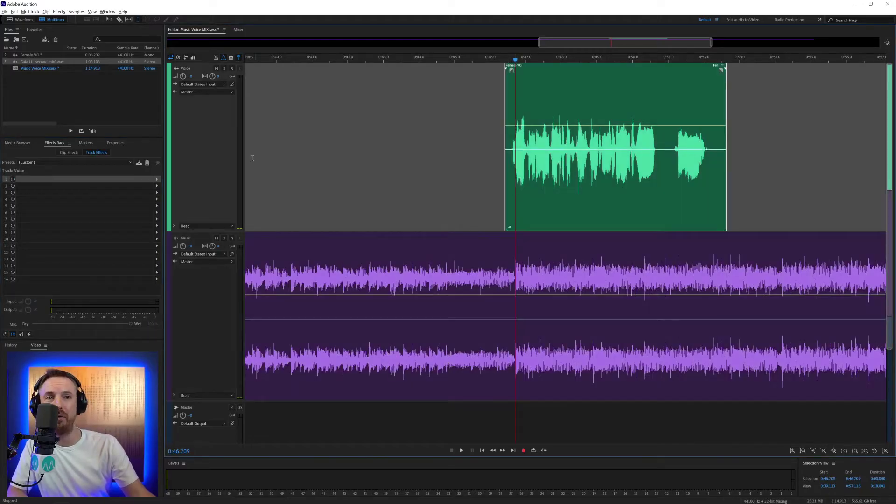
click(157, 179)
mouse_move(208, 247)
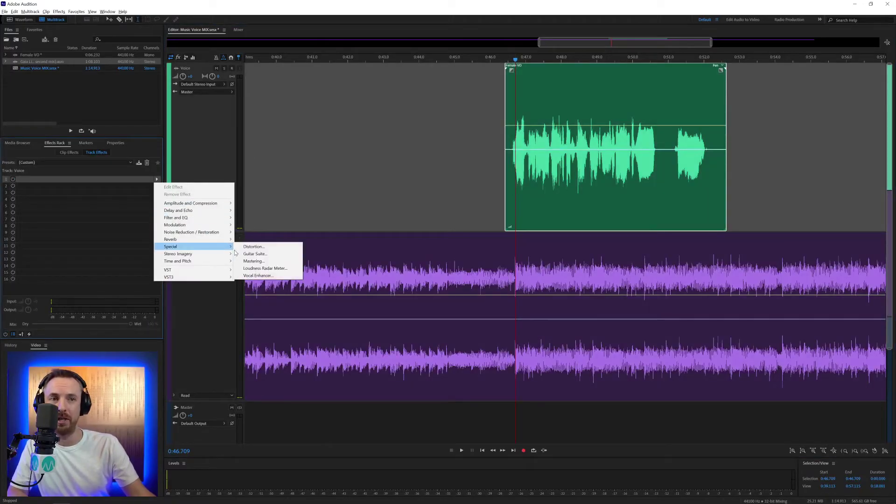
click(258, 275)
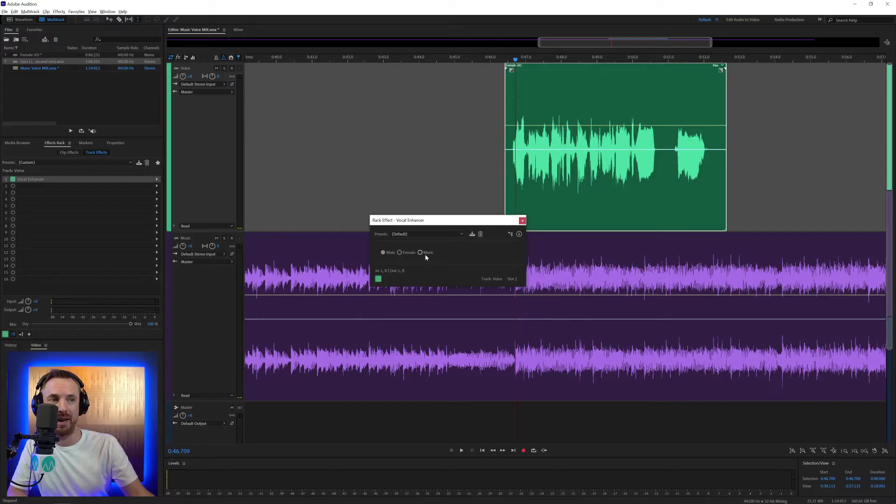
click(399, 252)
click(522, 221)
key(space)
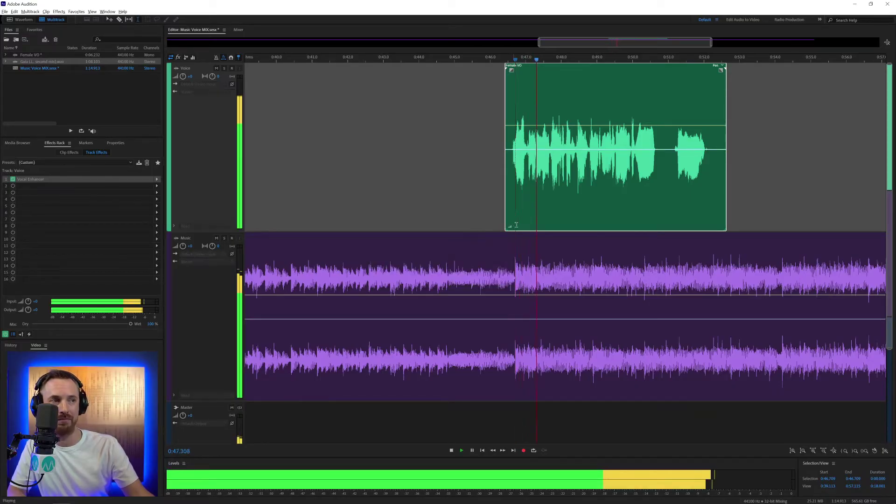
key(space)
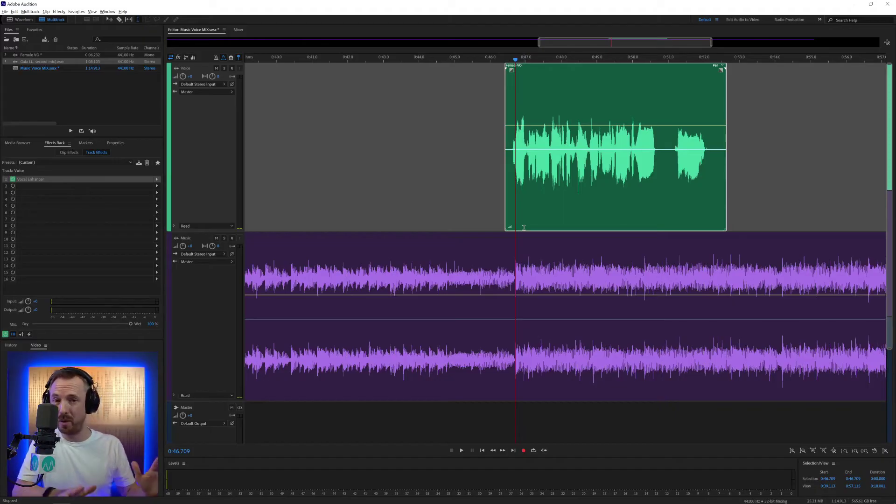
Raise the Voice track volume to +1.5 dB, lower the Music track to about -3 dB, and play the mix from about 0:46.5
click(508, 195)
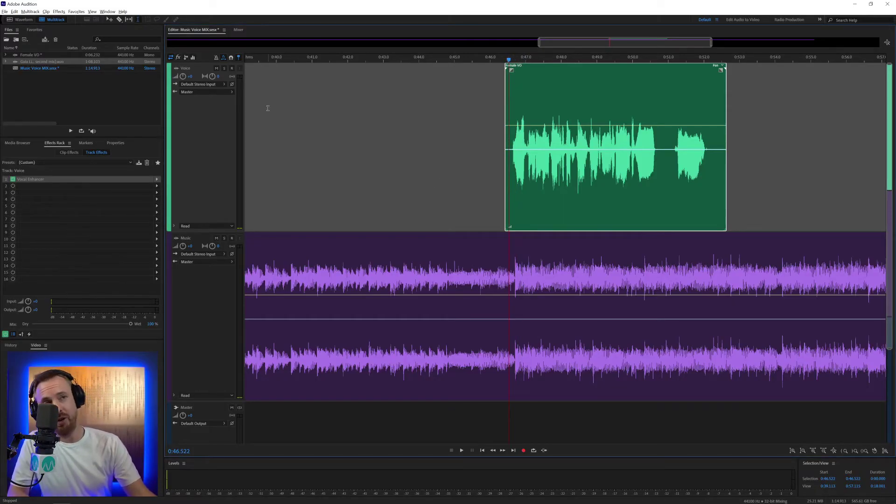
drag(189, 80, 184, 74)
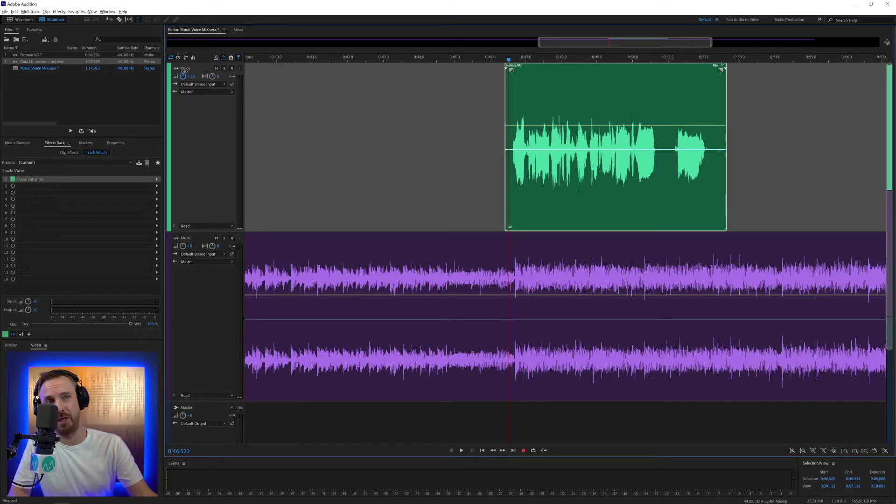
click(184, 249)
drag(181, 206, 181, 210)
key(space)
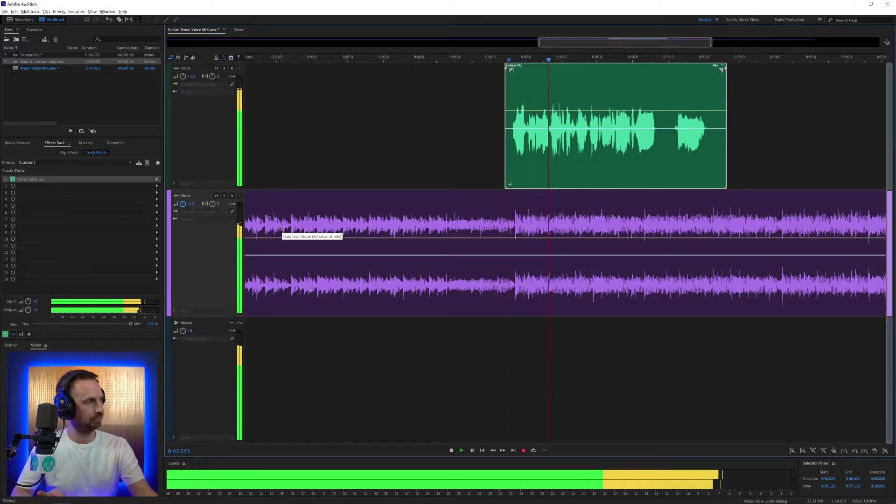
Stop the playback and play the mix again from about 0:46.5 to check the voice against the music
key(space)
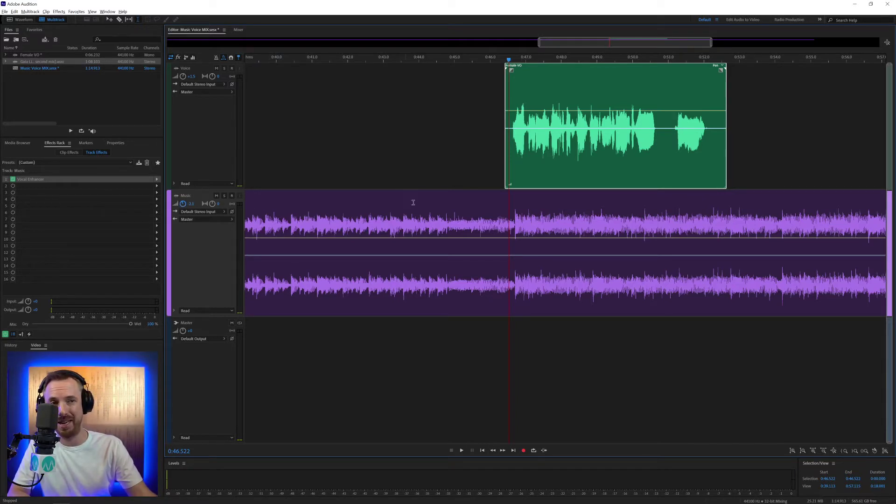
key(space)
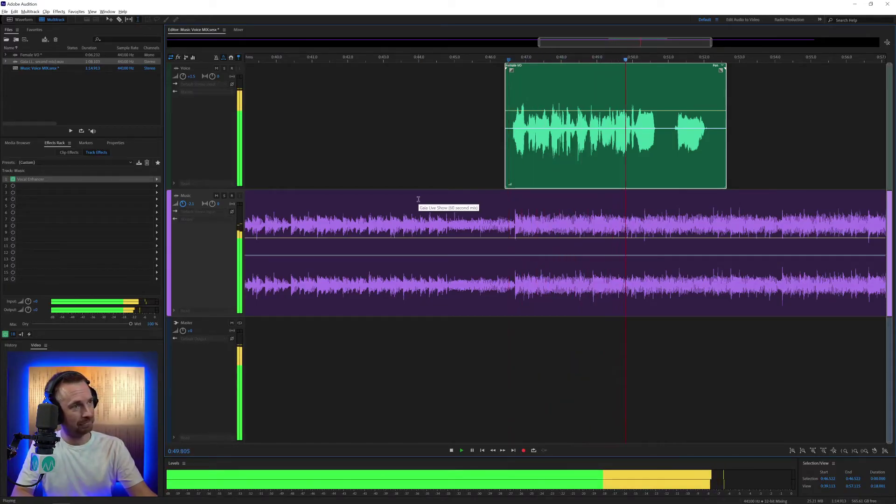
key(space)
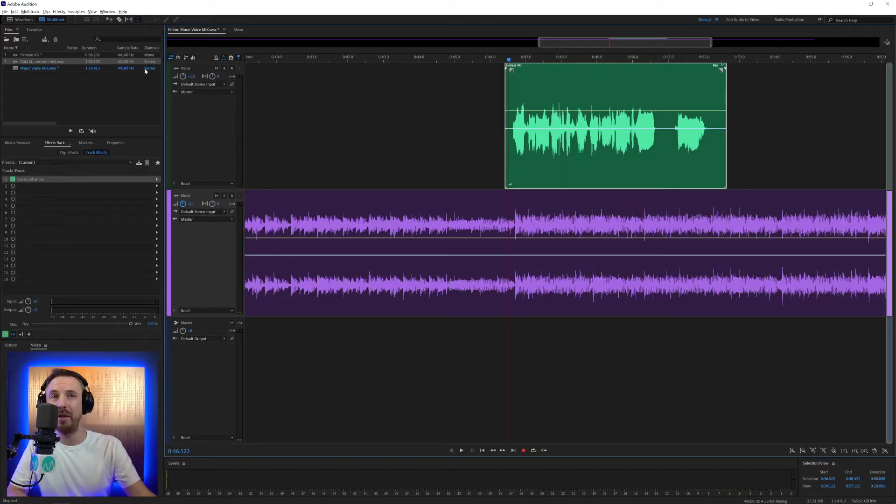
Show the Essential Sound panel and assign the Music type to the music clip and the Dialogue type to the Female VO clip
click(107, 11)
click(129, 88)
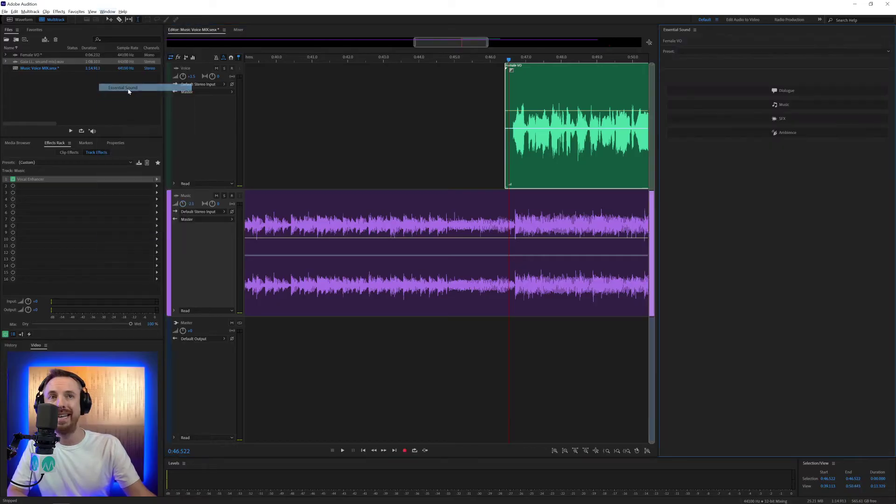
click(524, 233)
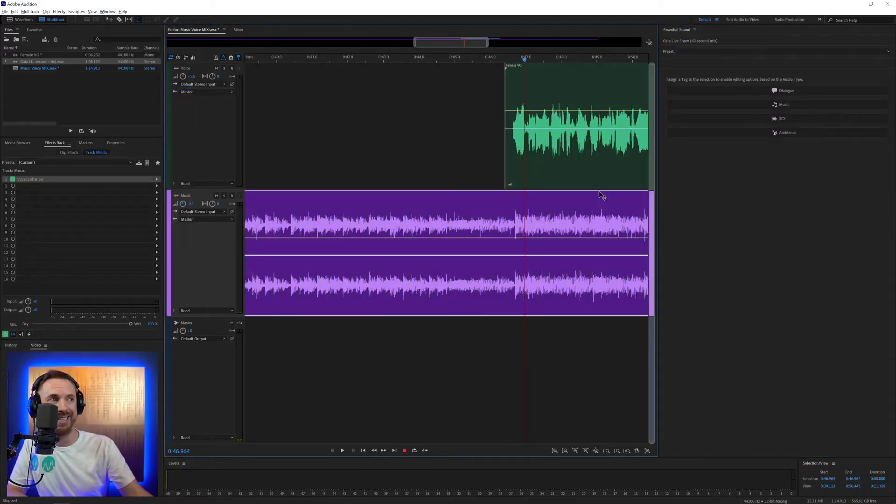
click(827, 105)
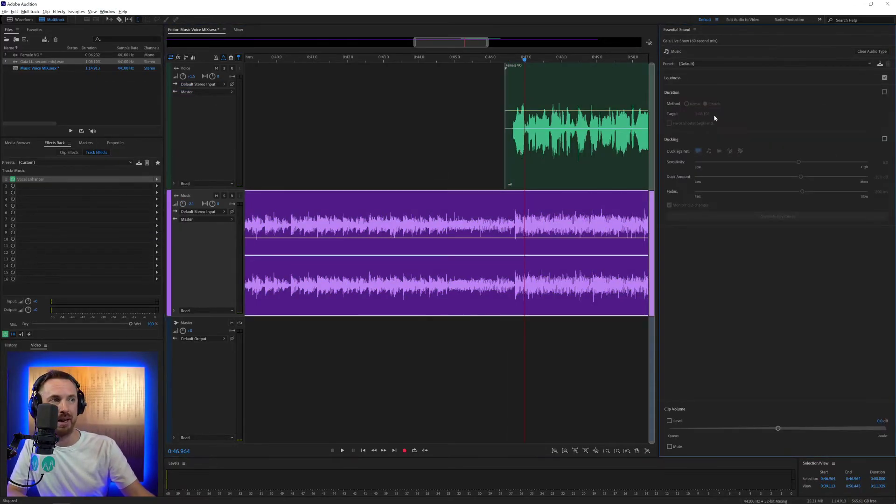
click(587, 133)
click(719, 93)
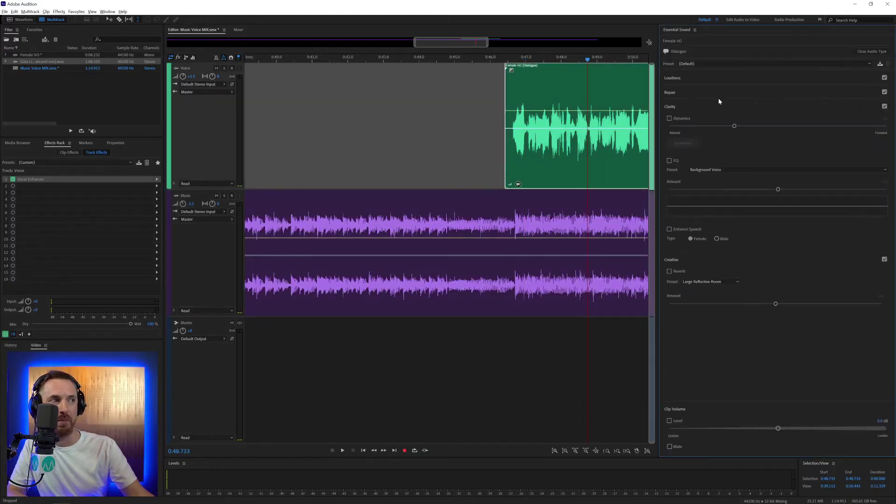
Try Ducking against dialogue on the music clip, switch it off again and close the Essential Sound panel
click(550, 214)
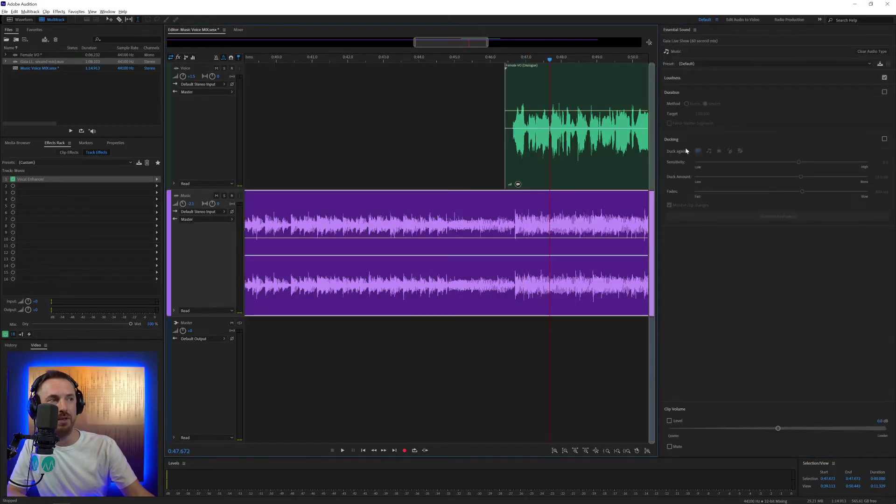
click(883, 139)
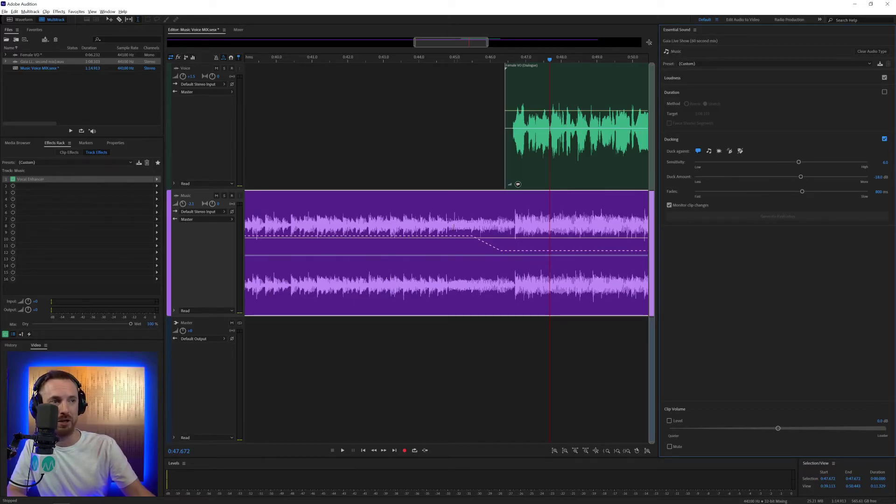
click(884, 139)
click(694, 29)
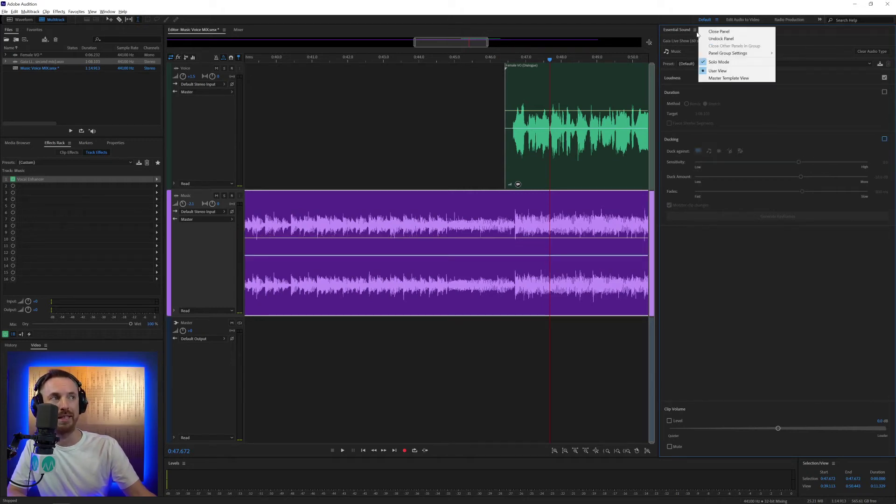
click(705, 31)
Place the playhead at about 0:46.6 and add the Dynamics Processing effect to the second effects slot of the Music track
scroll(692, 39, right, 2)
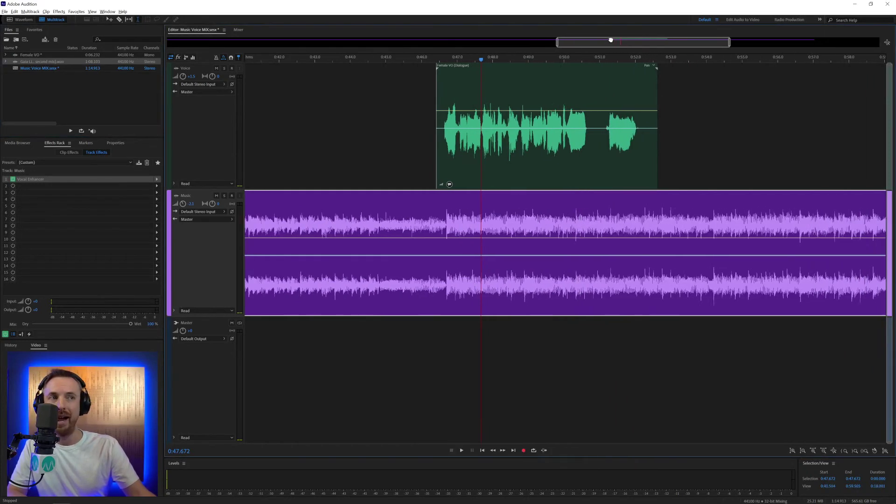
click(438, 154)
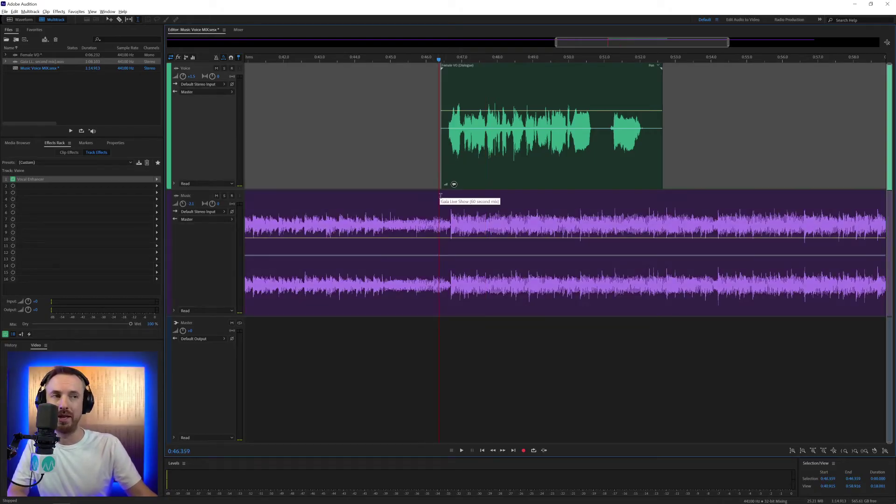
click(446, 234)
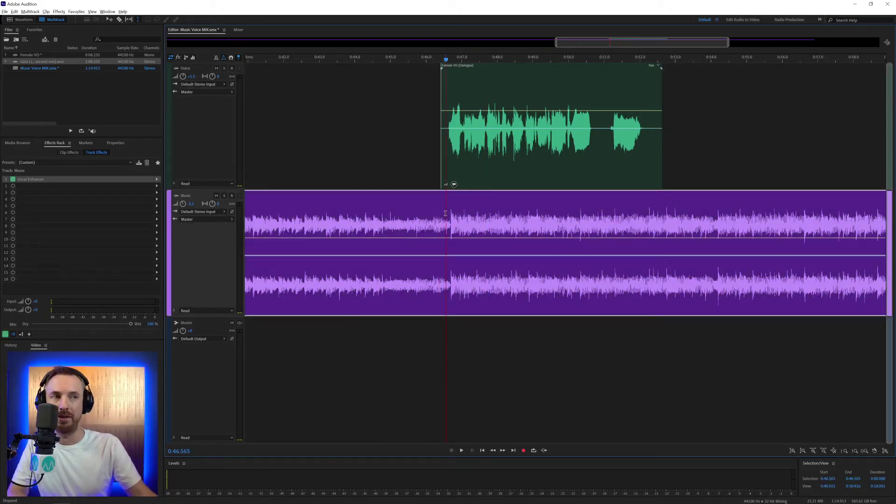
click(157, 186)
mouse_move(193, 210)
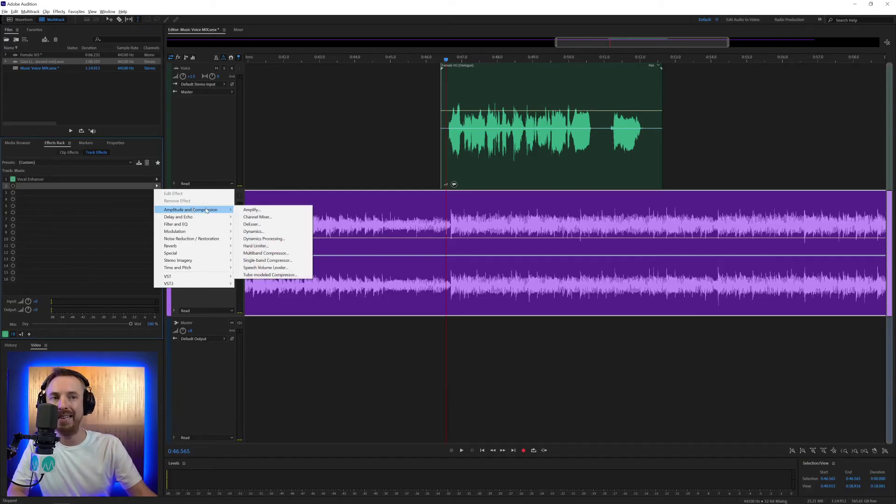
click(251, 239)
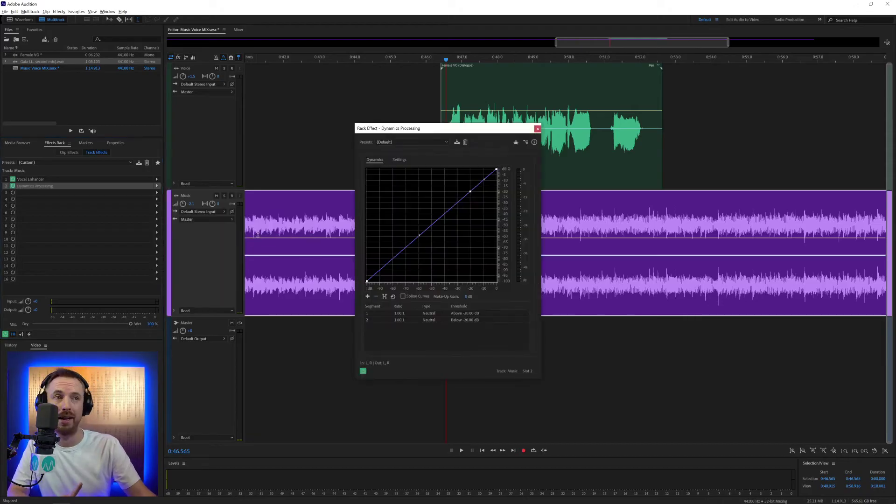
Enable side-chain input for Dynamics Processing and route the Voice track's send to the Dynamics Processing (Music - Slot 2) side-chain
click(516, 142)
click(525, 158)
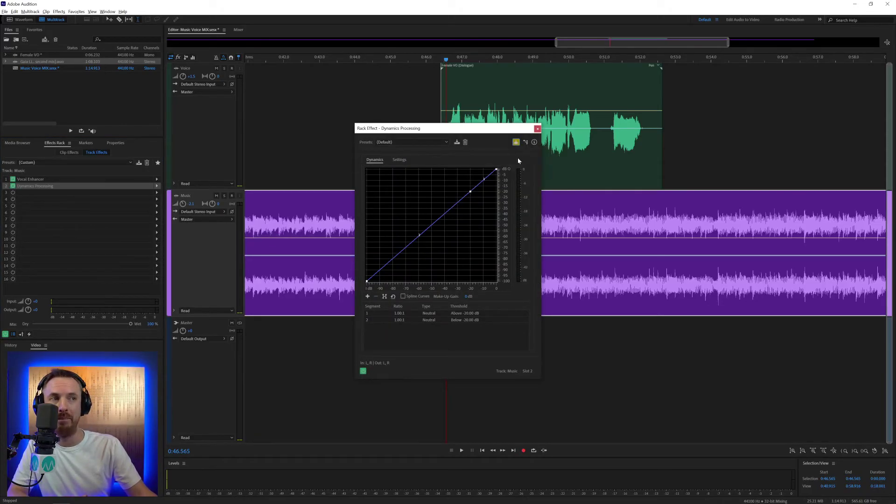
click(187, 58)
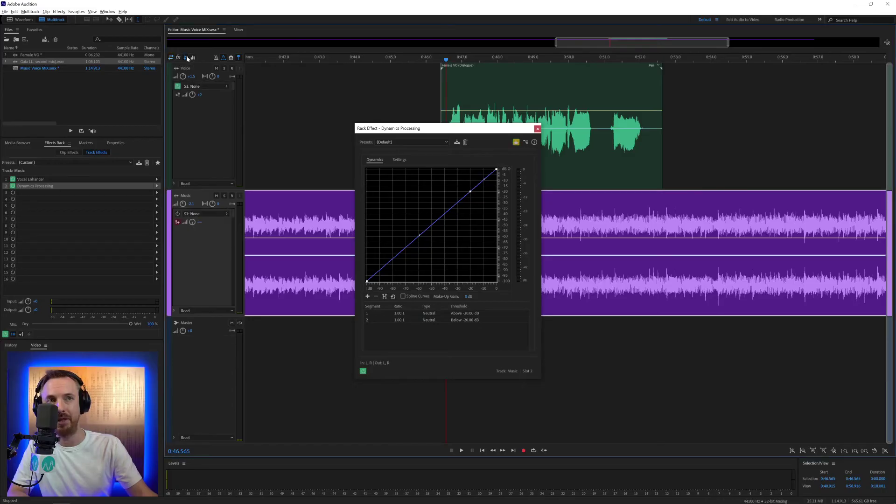
click(225, 88)
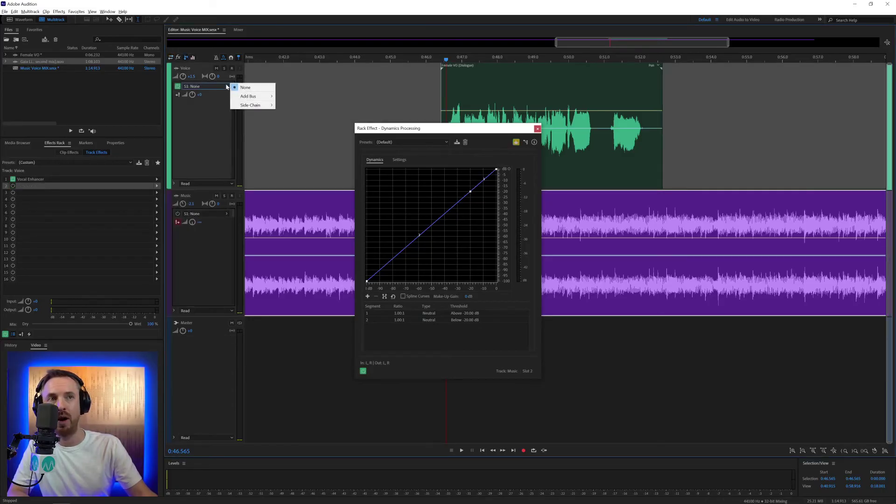
mouse_move(240, 106)
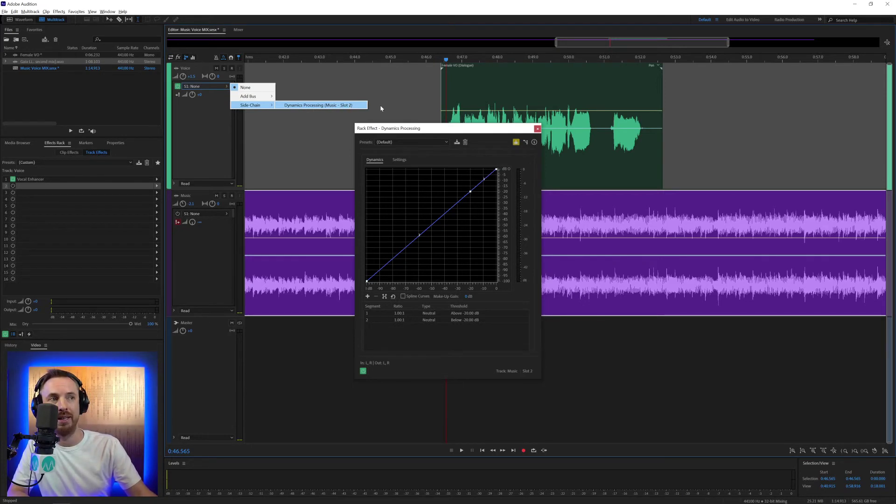
click(313, 106)
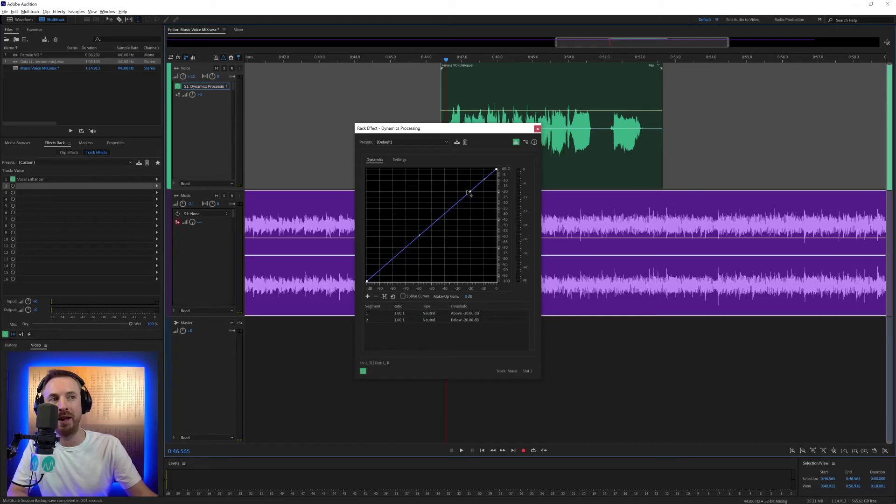
Move the Dynamics Processing window clear of the voice clip and play the mix to watch the input level against the curve
drag(468, 129, 346, 127)
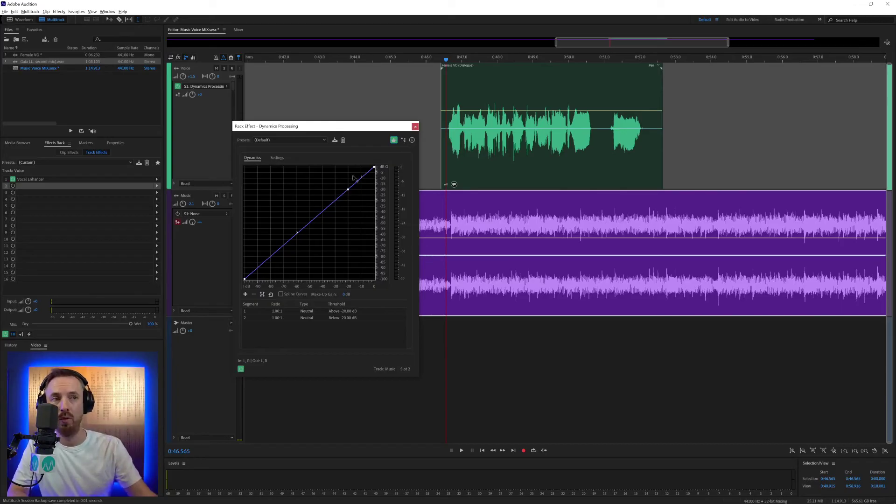
mouse_move(348, 192)
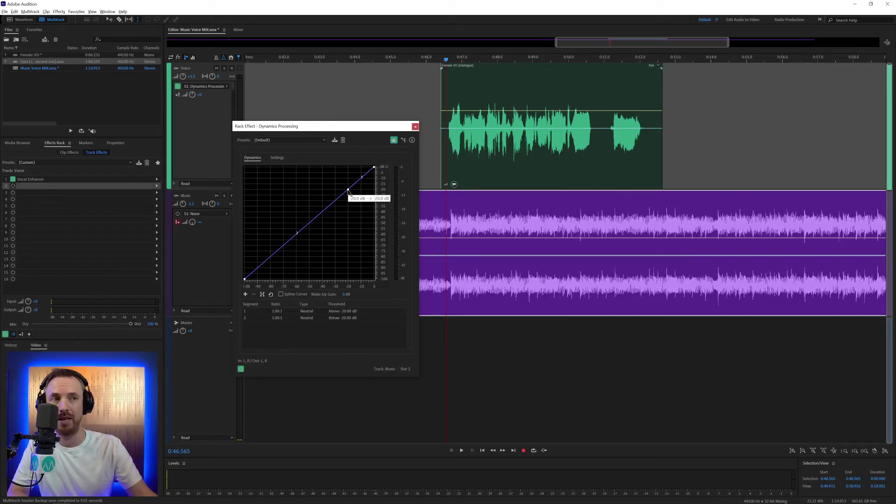
key(space)
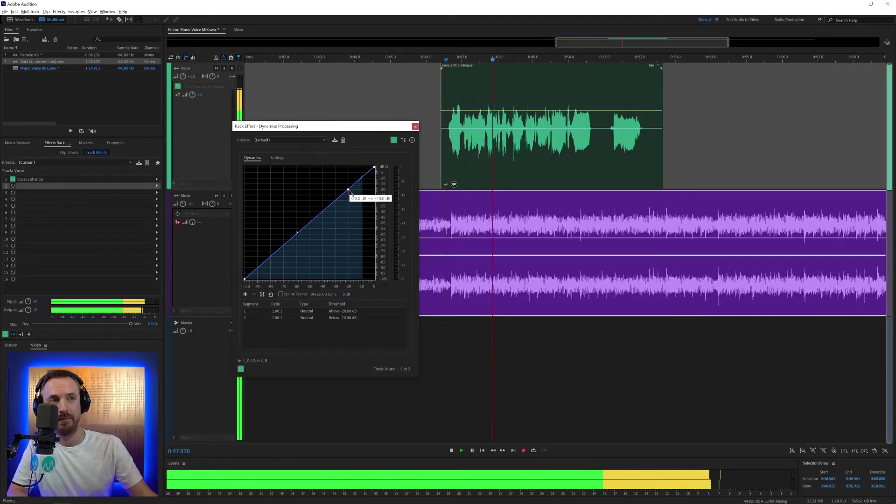
key(space)
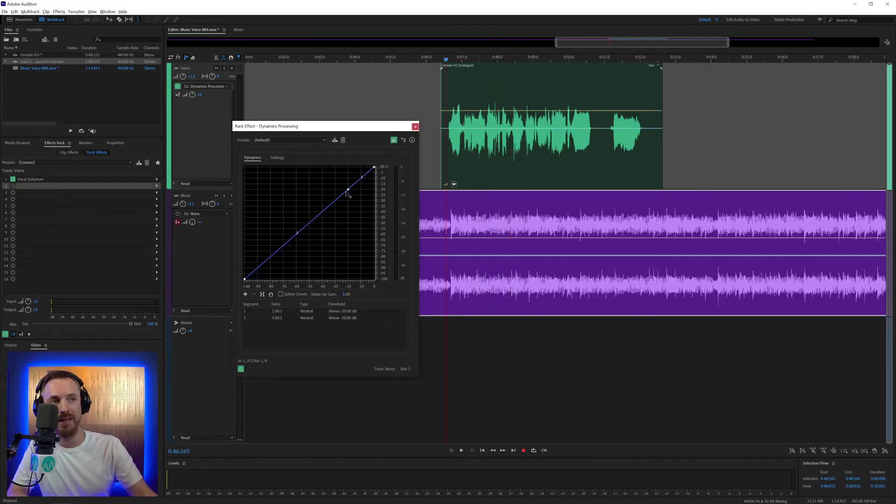
Adjust the -20 dB point of the Dynamics Processing curve during playback, leaving its threshold at about -20.81 dB
key(space)
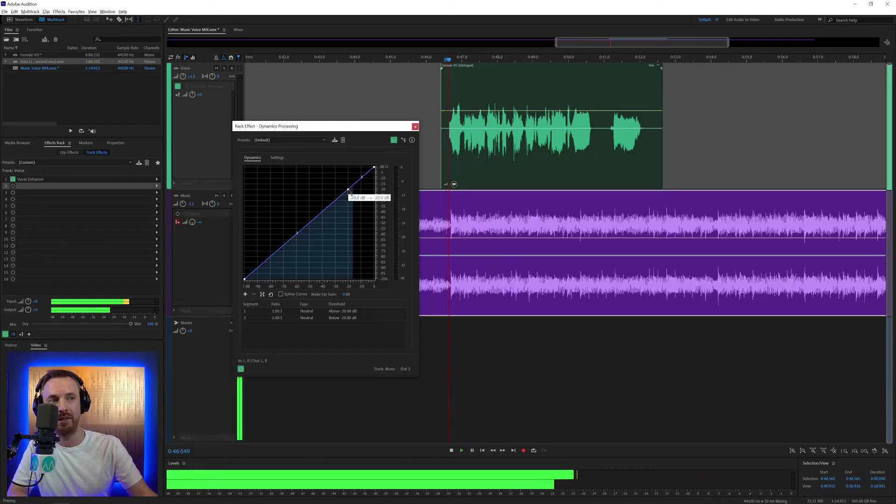
mouse_move(348, 192)
mouse_down()
mouse_move(352, 198)
mouse_move(342, 187)
mouse_move(352, 200)
mouse_move(347, 192)
mouse_up()
key(space)
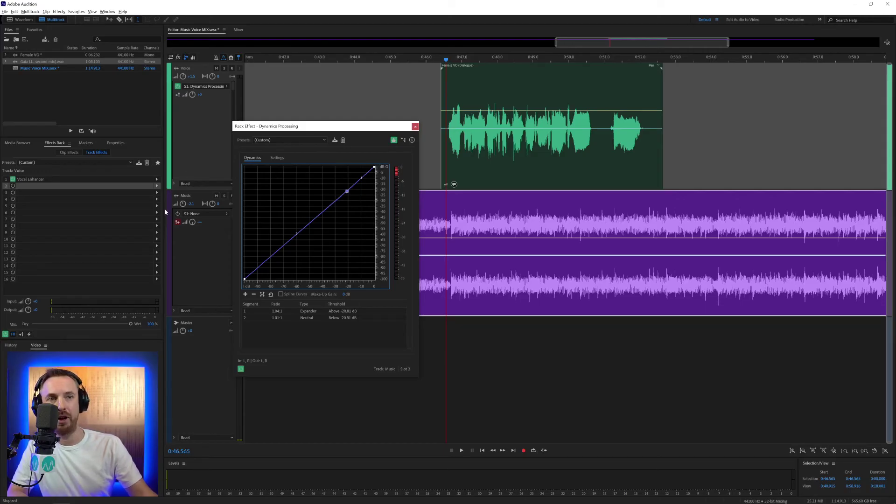
Set the Music track volume to +1 dB and play back the mix briefly from about 0:46.6
click(191, 204)
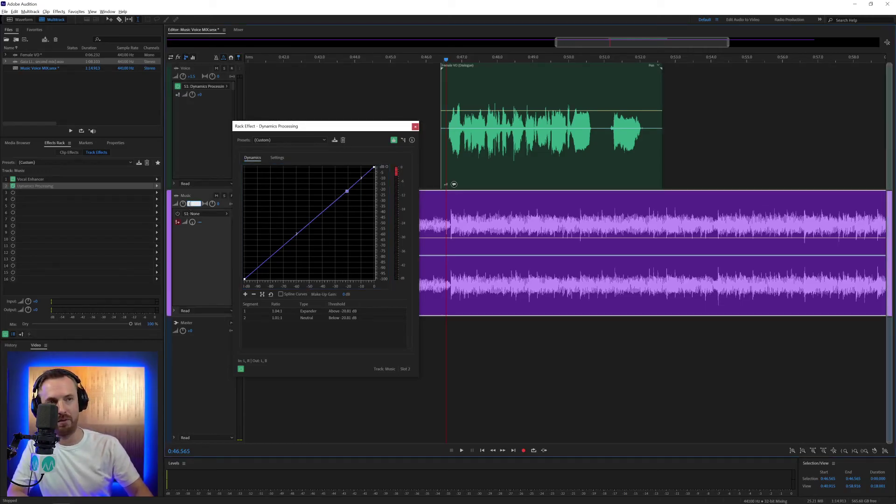
key(space)
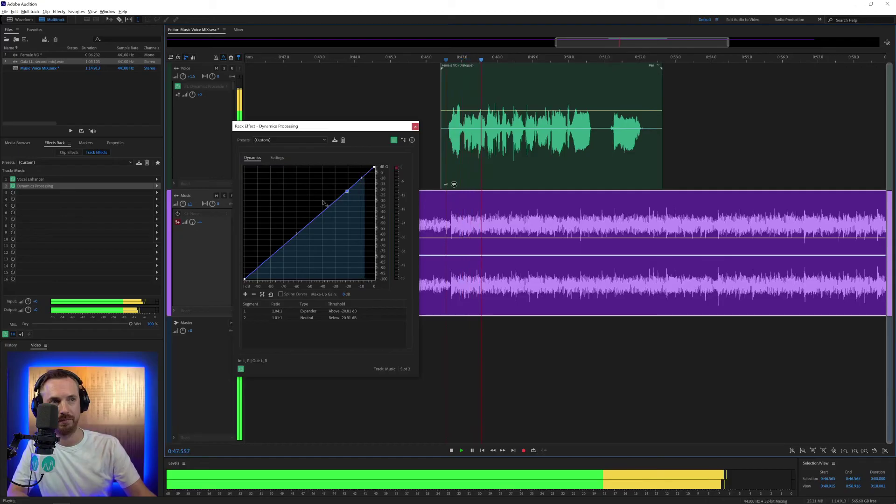
key(space)
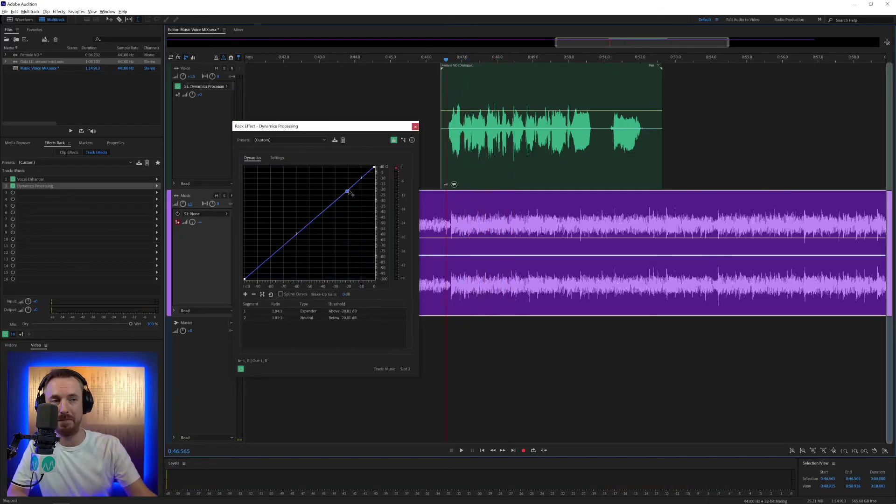
Lower the Dynamics Processing curve point during playback to a threshold of about -18.11 dB with a 1.43:1 expander ratio above it
mouse_move(348, 193)
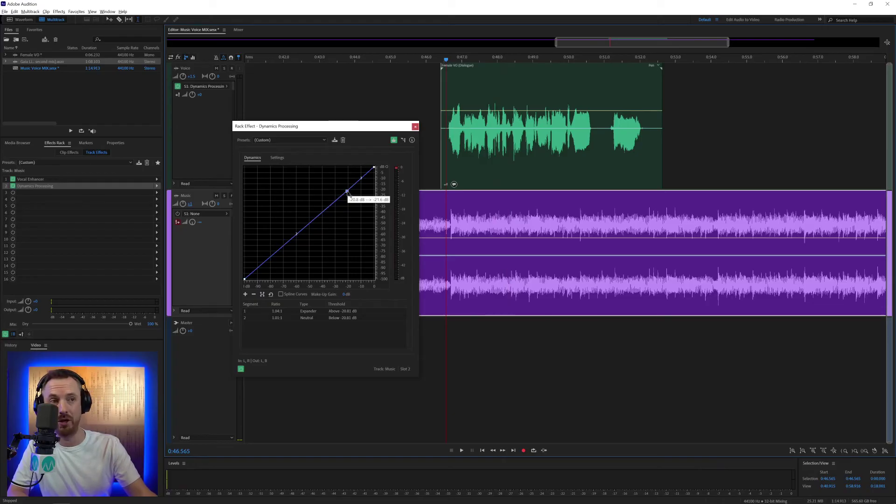
key(space)
drag(348, 193, 350, 196)
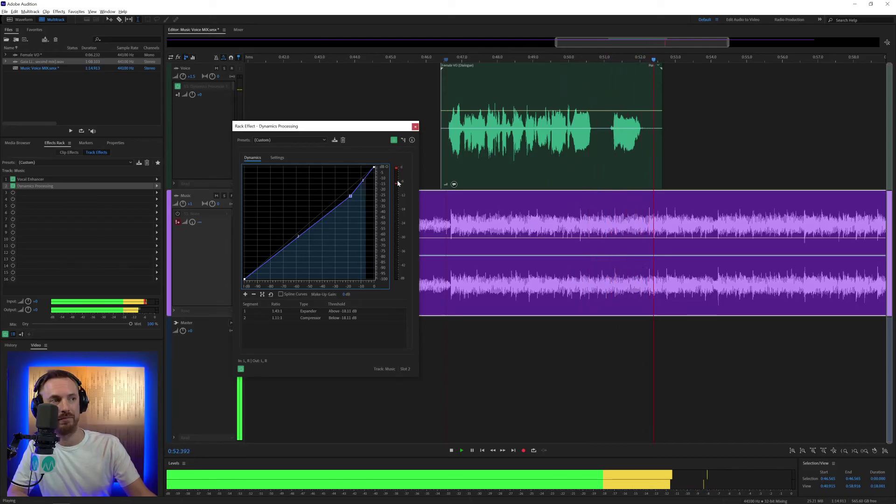
key(space)
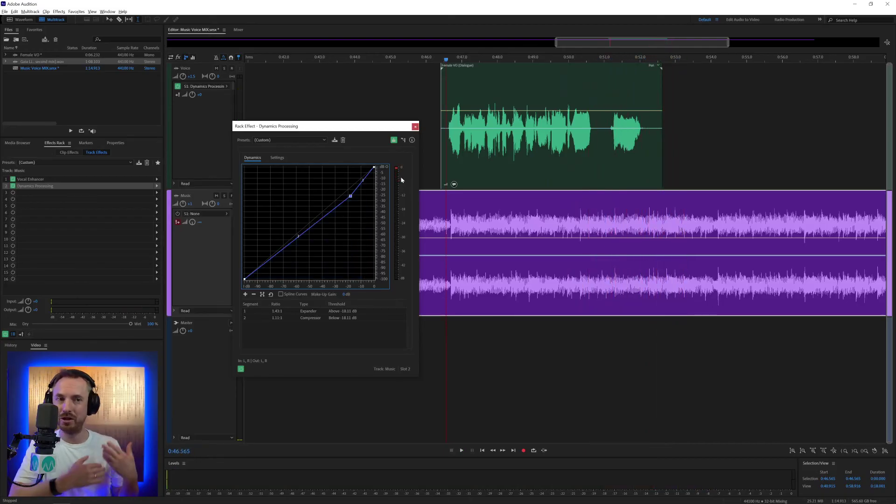